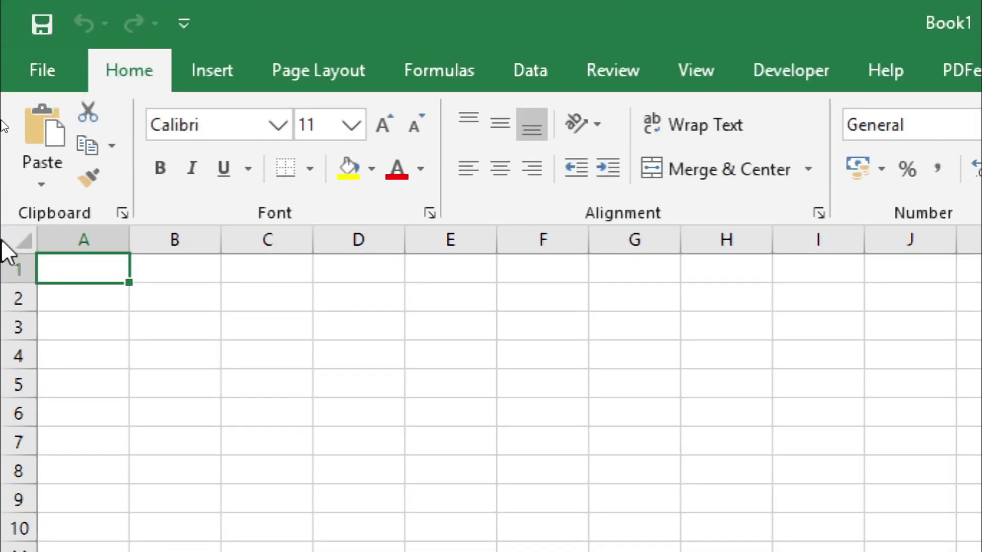
scroll(77, 270, "down", 1)
left_click(84, 290)
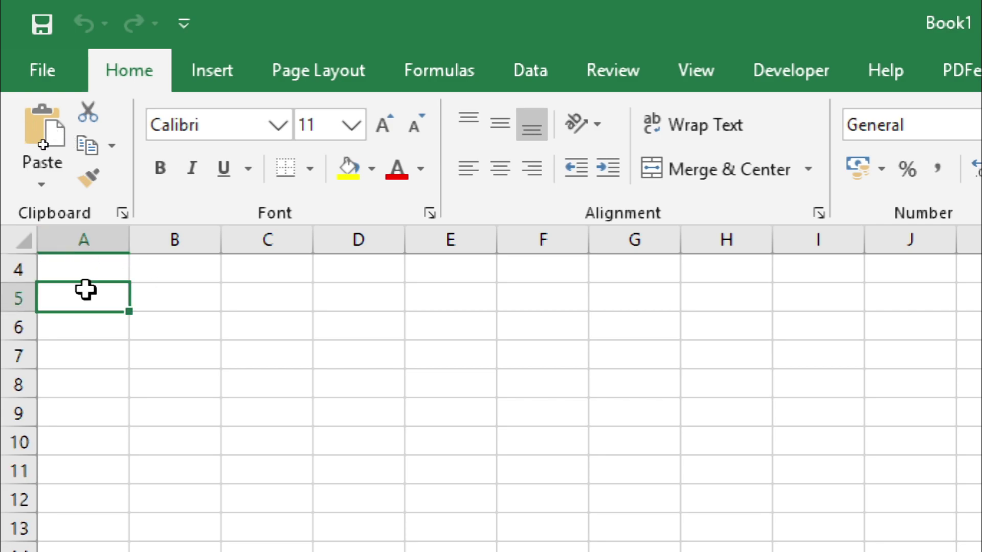
scroll(121, 320, "up", 3)
key("ctrl+Home")
left_click(160, 268)
Enter the text "asdfdaf" in cell A1 and the number 123 in cell B1
left_click(86, 277)
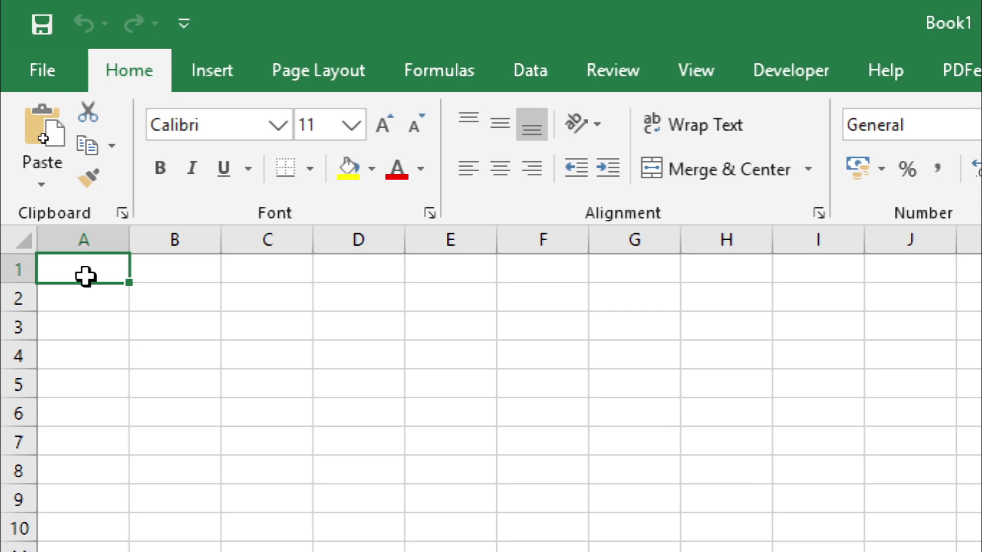
type("asdfdaf")
left_click(195, 276)
type("123")
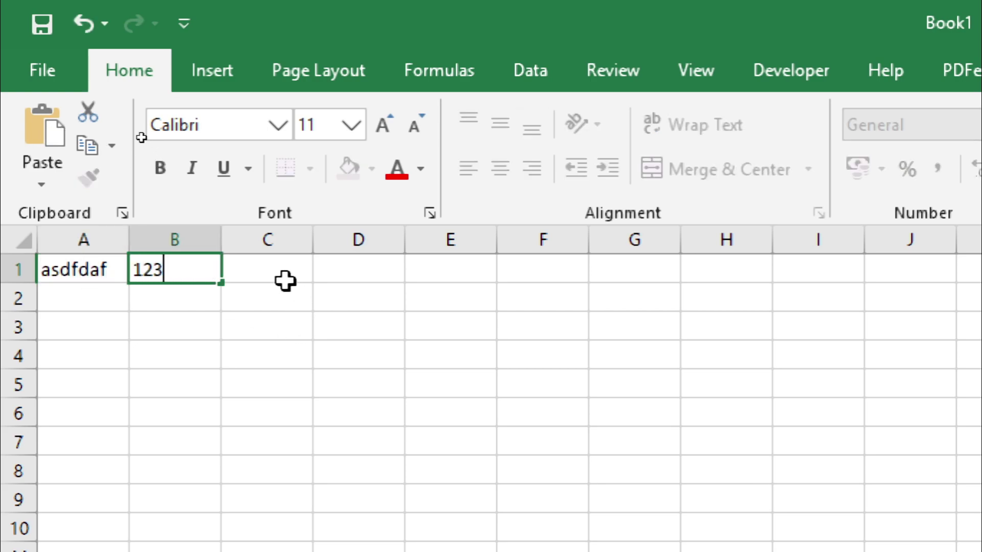
left_click(287, 280)
left_click(276, 322)
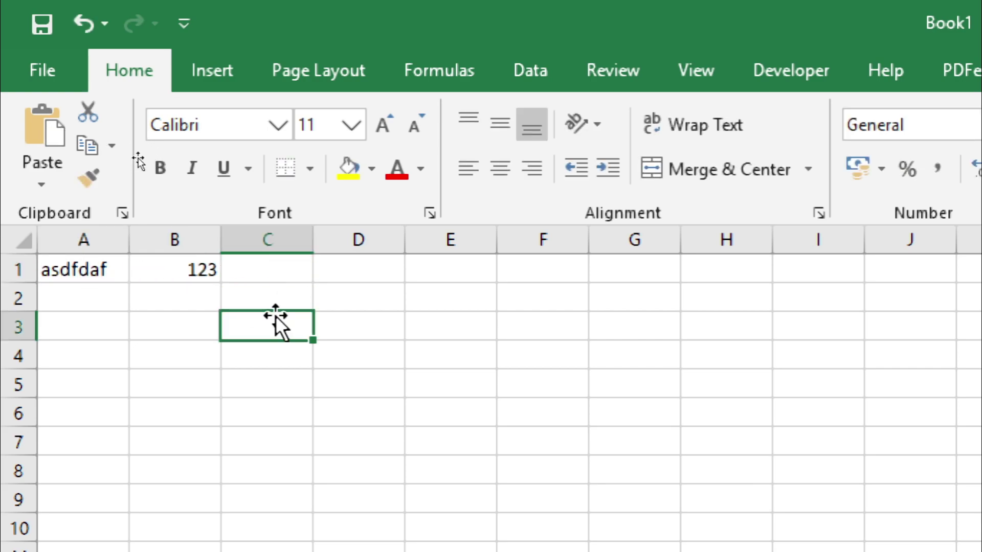
Clear the contents of cells A1 and B1
left_click_drag(171, 258, 12, 270)
key("Delete")
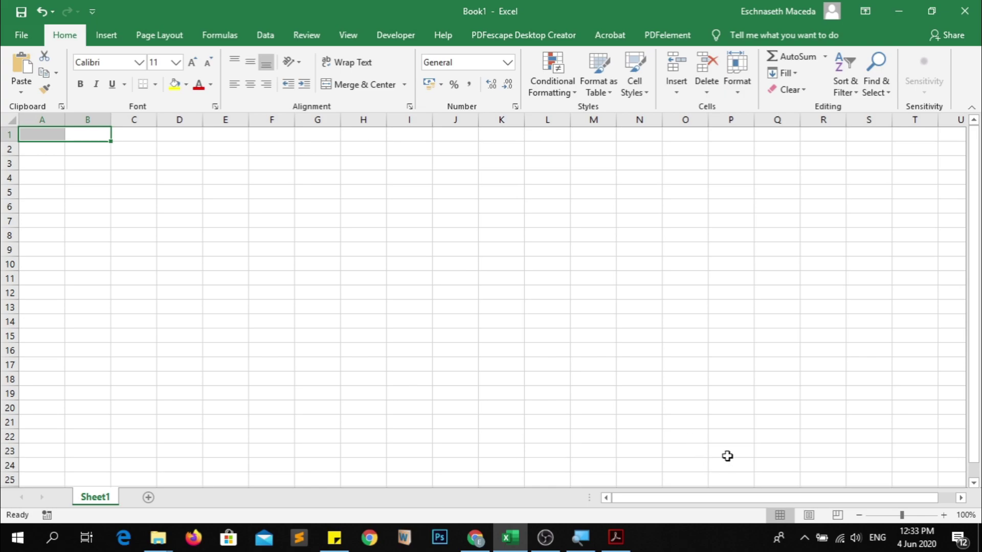
key("super+plus")
left_click_drag(900, 499, 917, 499)
left_click_drag(978, 353, 978, 296)
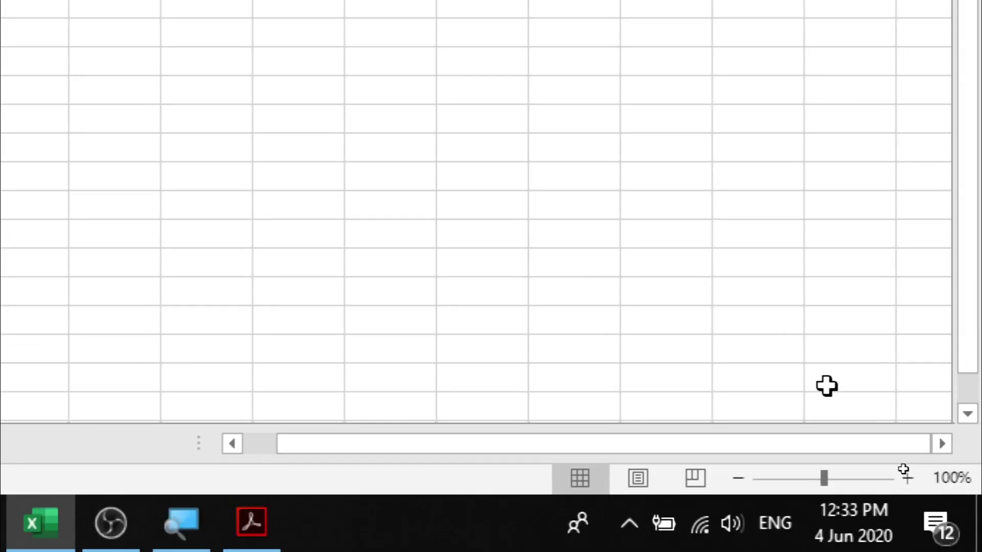
key("super+minus")
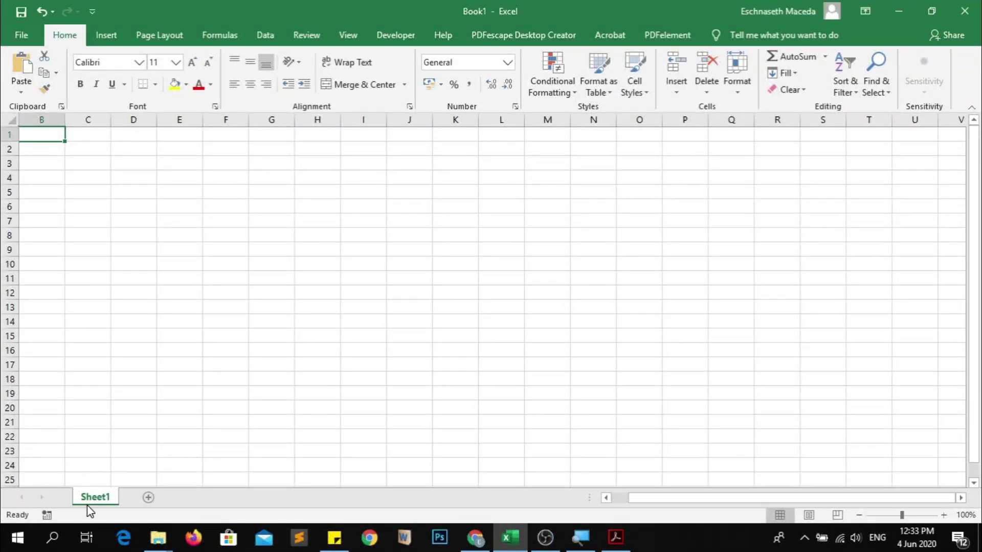
Add two new worksheets after Sheet1
key("super+plus")
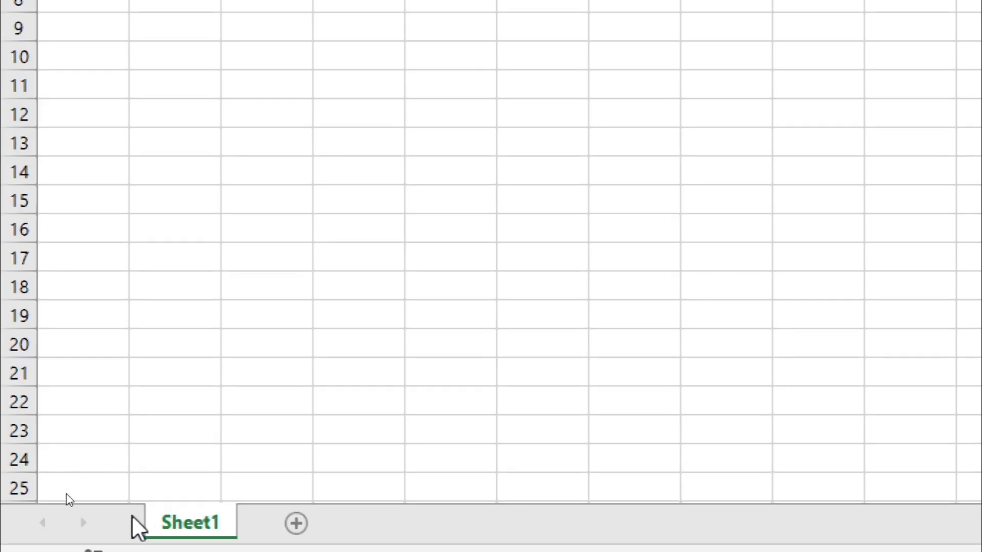
left_click(301, 523)
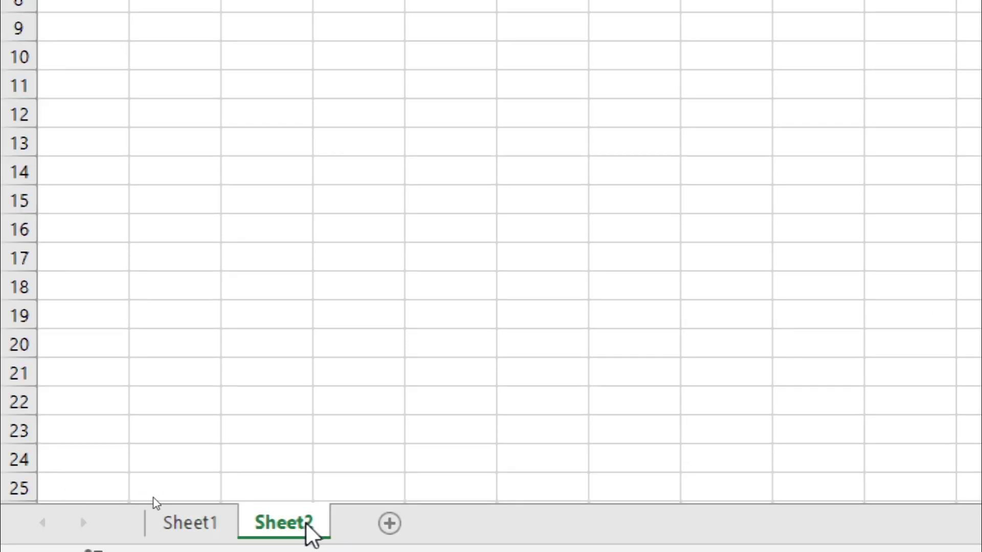
left_click(383, 523)
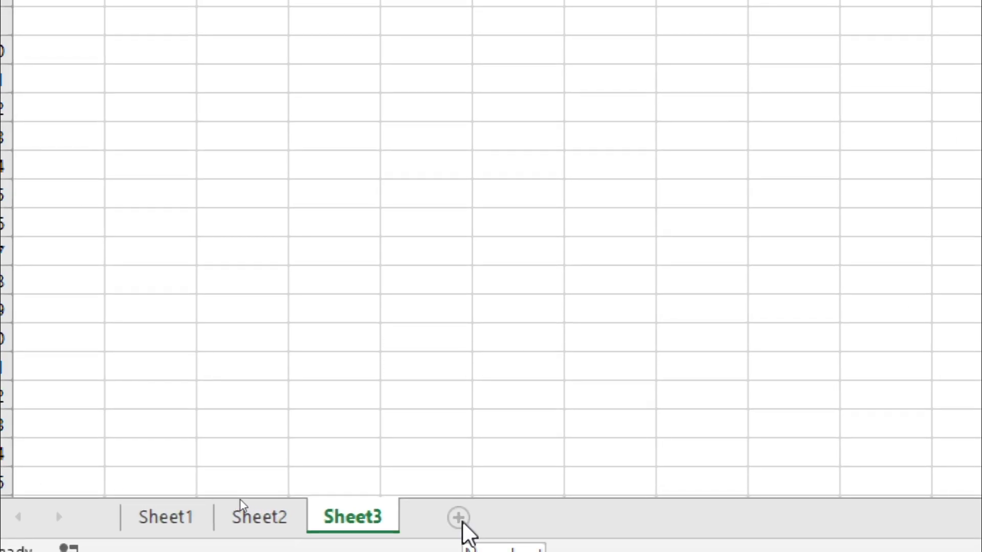
Delete the Sheet3 and Sheet2 worksheets so that only Sheet1 is left
right_click(396, 527)
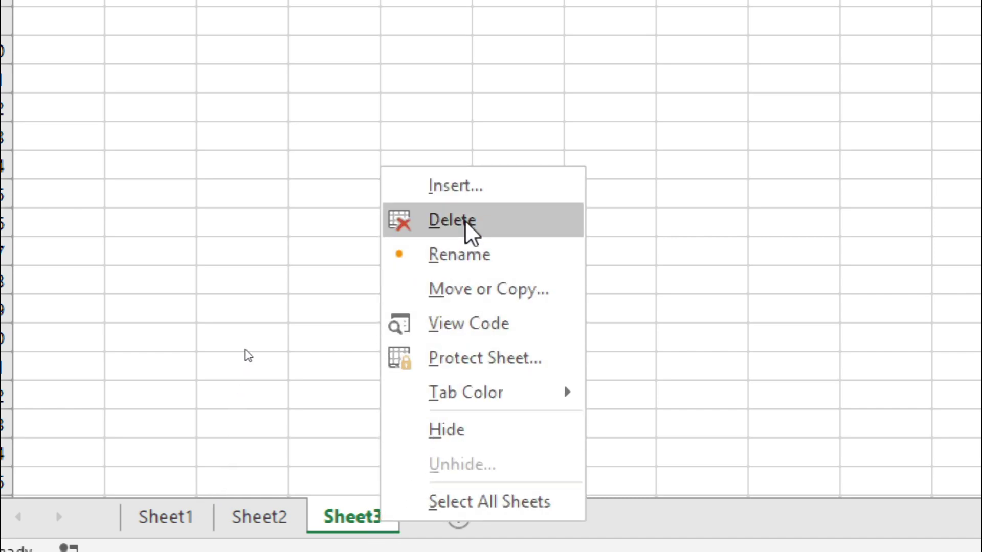
left_click(446, 225)
right_click(280, 518)
left_click(401, 219)
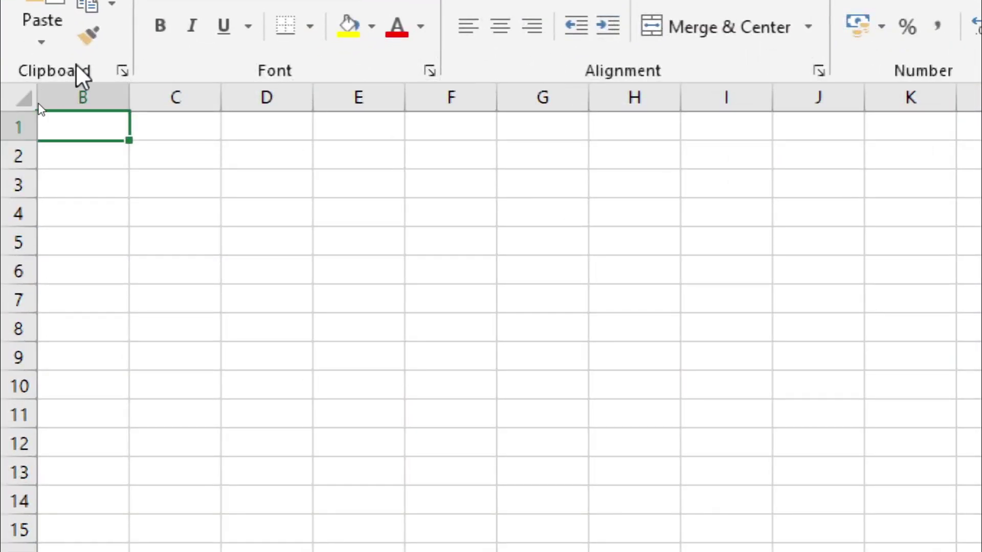
Select row 1 and column B in turn, ending with A1 as the active cell
left_click(11, 126)
left_click(82, 92)
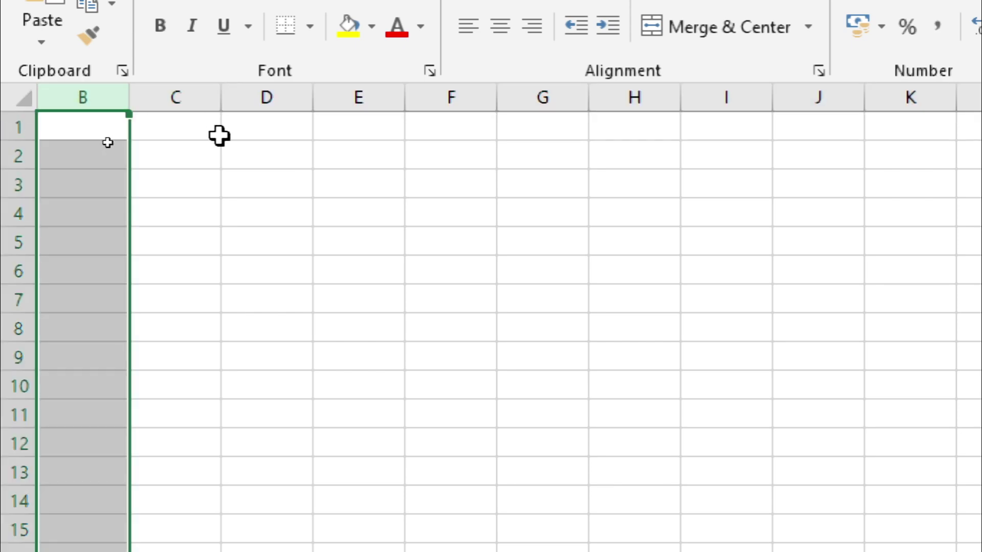
key("Left")
key("Right")
key("Left")
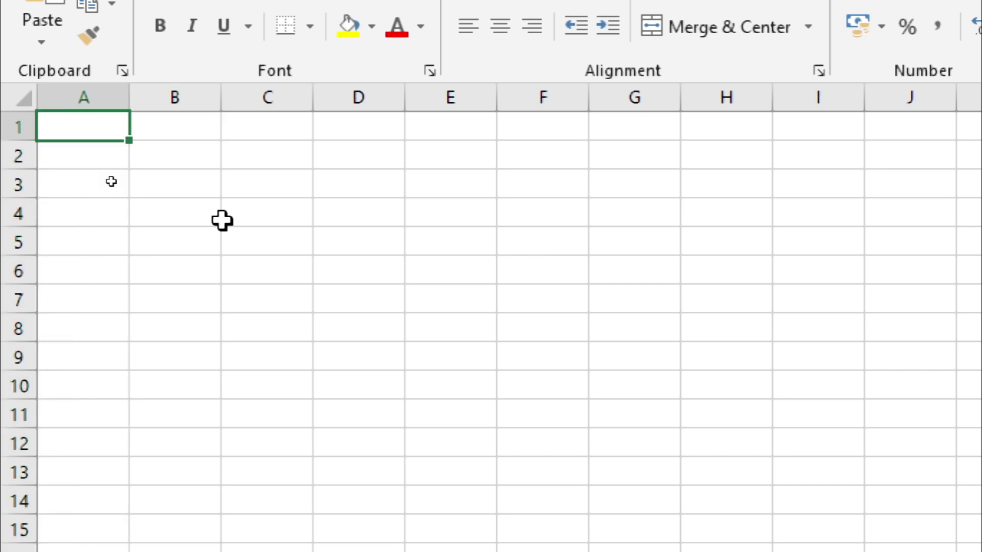
Examine the command sets on the ribbon, including Insert, Page Layout, Formulas, Data, Review, Developer and Help, ending on Home
key("super")
key("super")
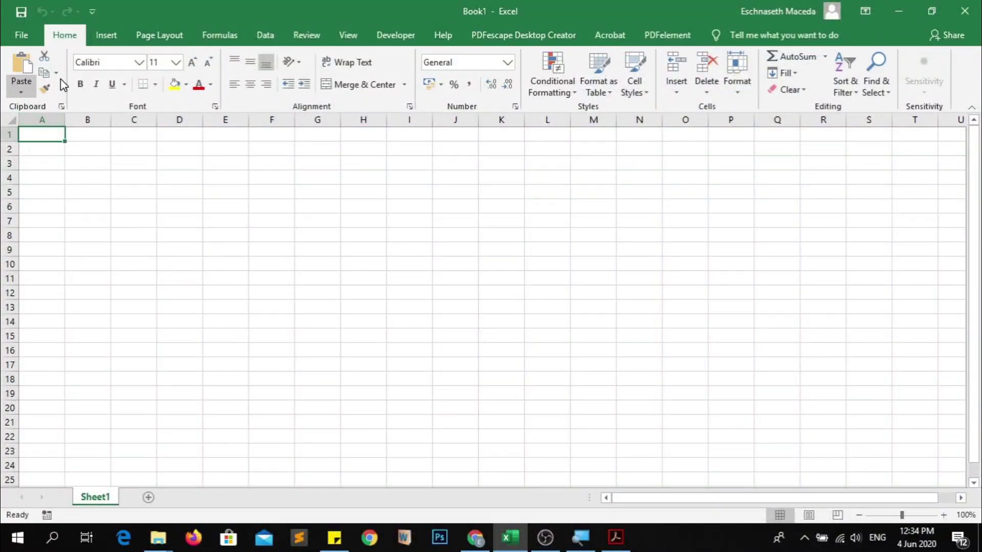
left_click(102, 35)
left_click(72, 33)
left_click(106, 35)
left_click(159, 35)
left_click(220, 35)
left_click(307, 35)
left_click(264, 36)
left_click(412, 35)
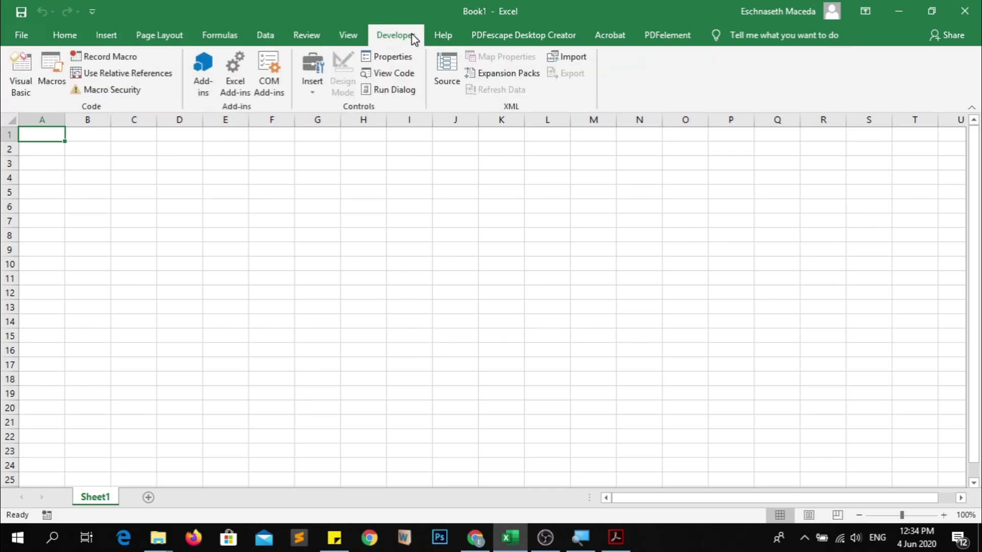
left_click(441, 35)
left_click(476, 34)
left_click(220, 35)
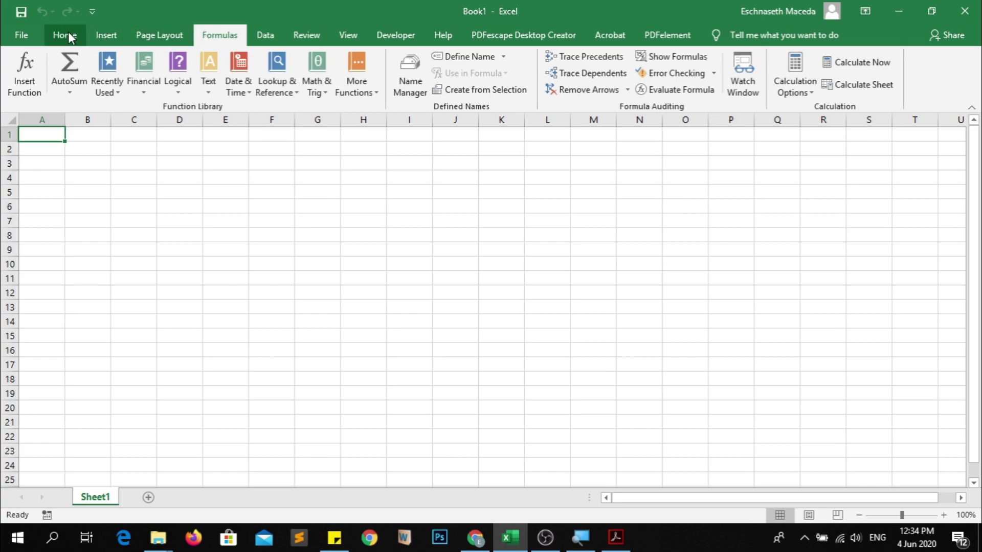
left_click(66, 34)
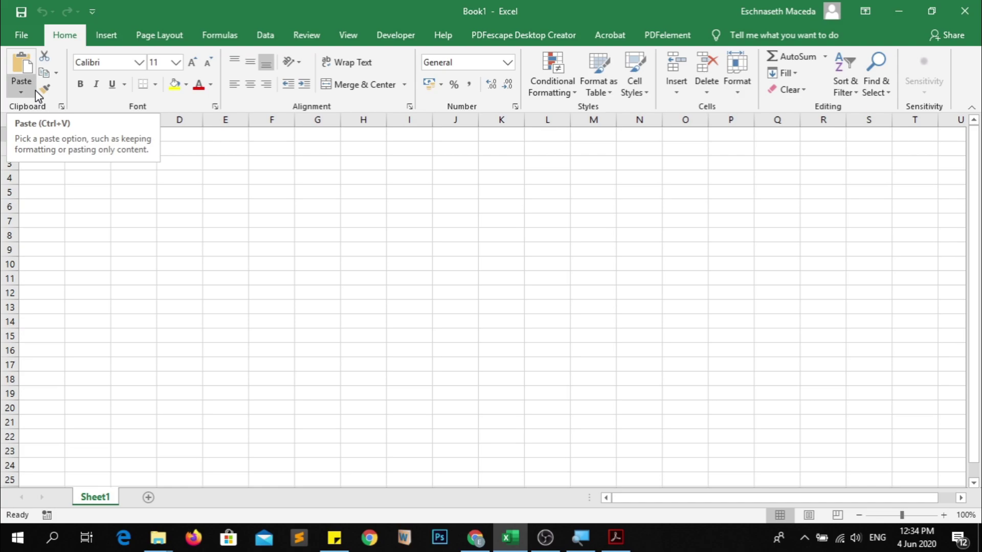
Display the Developer command set on the ribbon
left_click(21, 35)
left_click(15, 20)
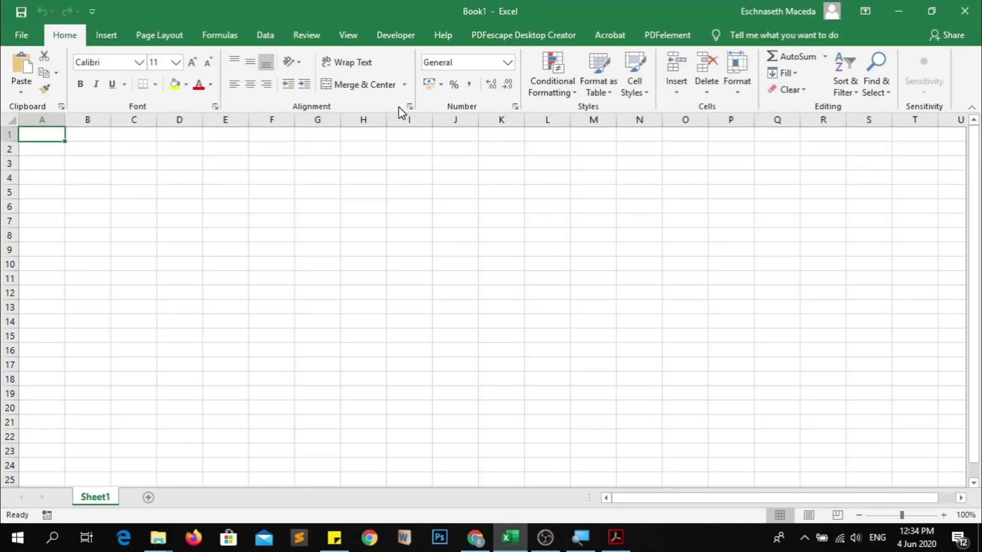
left_click(404, 39)
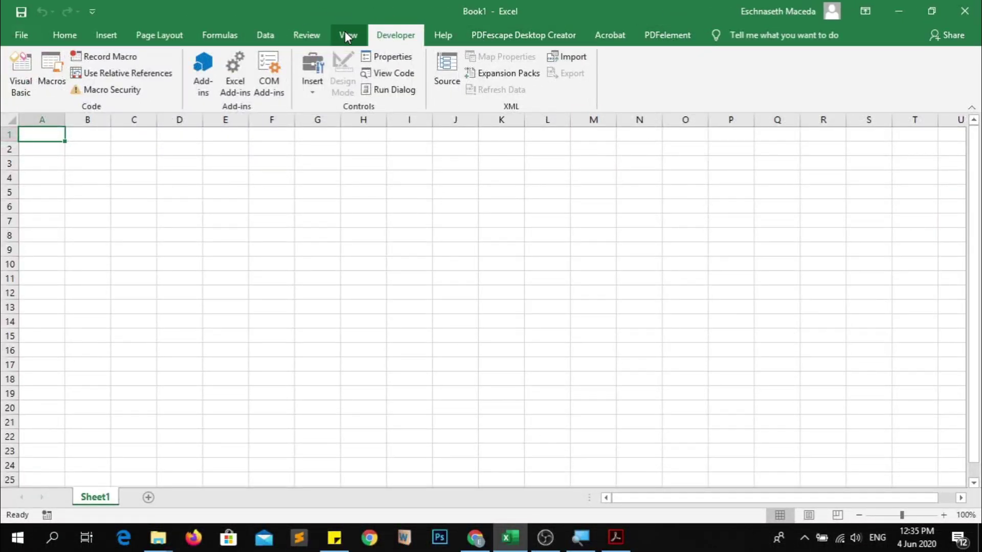
Open the ribbon customization settings in Excel Options
left_click(34, 36)
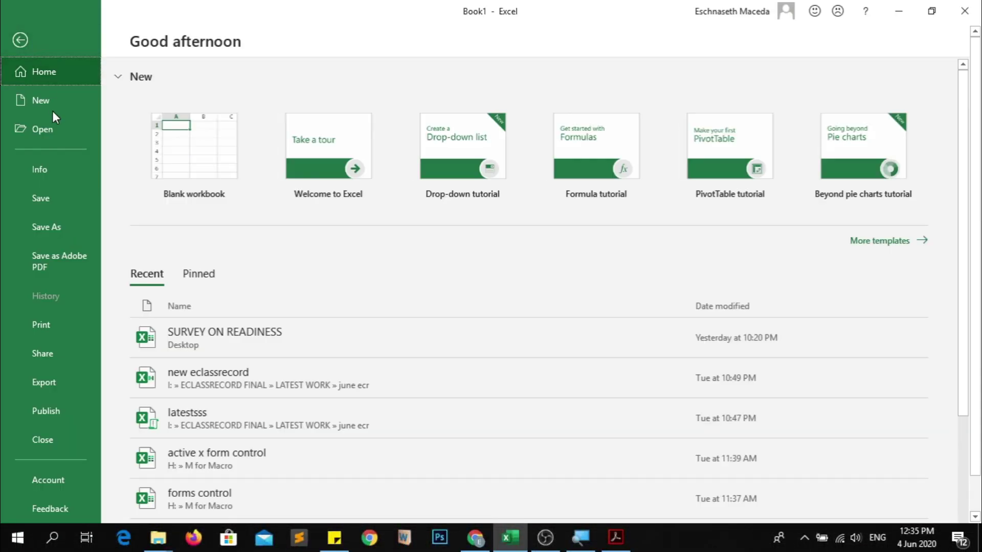
left_click(77, 480)
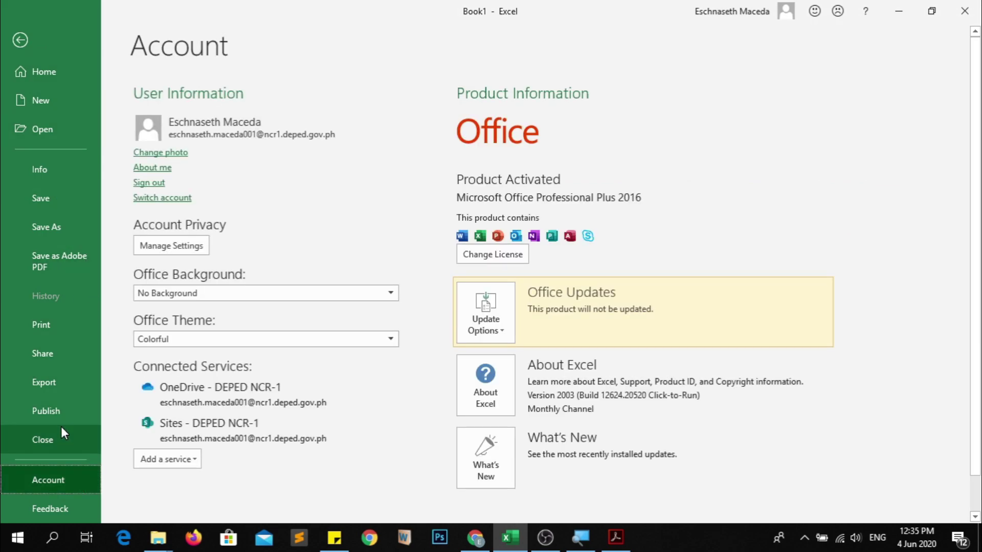
scroll(61, 276, "down", 1)
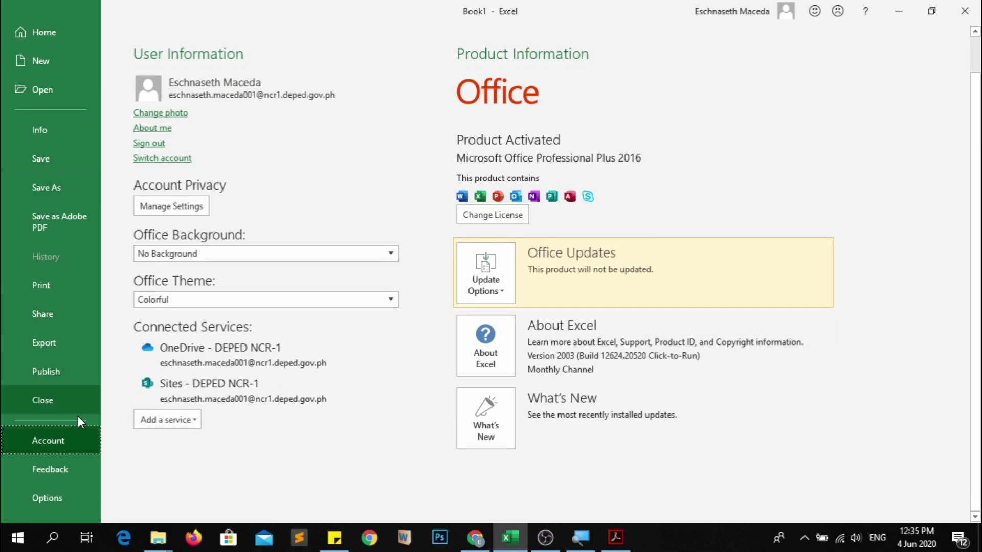
left_click(59, 496)
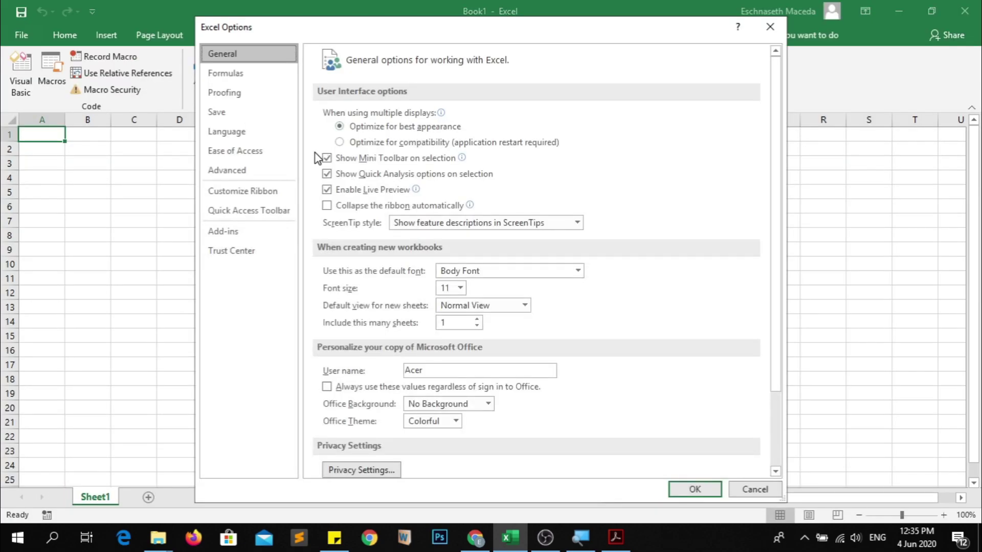
left_click(262, 210)
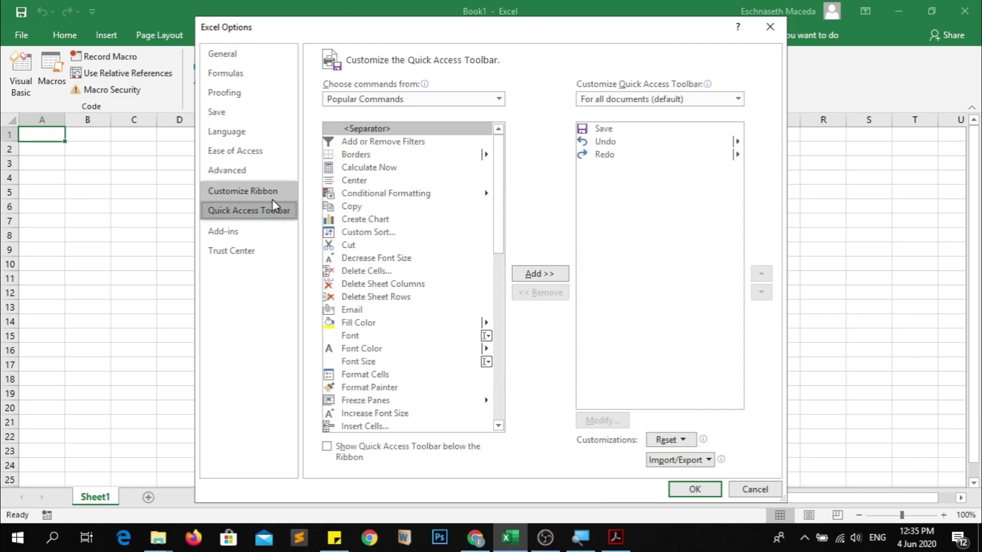
left_click(272, 195)
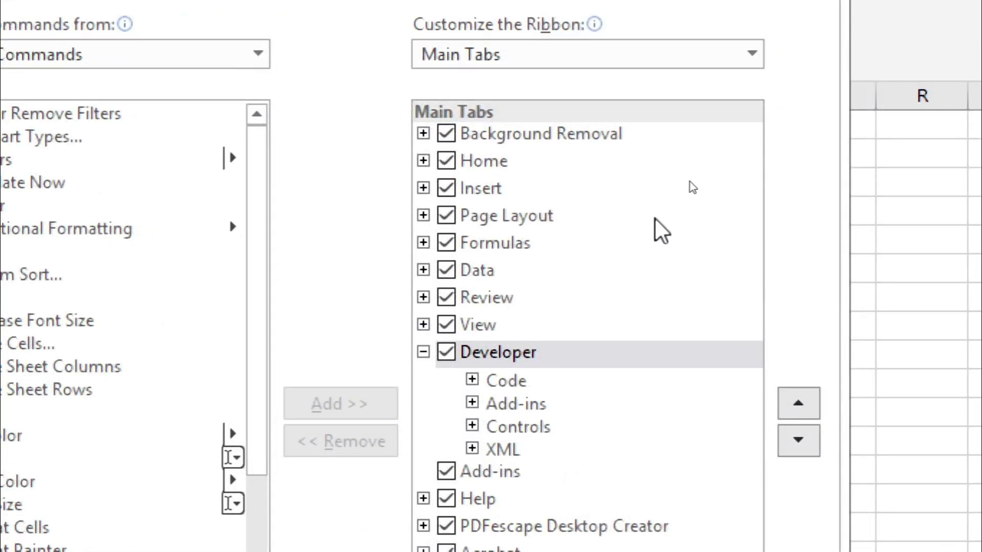
Disable and re-enable Developer among the ribbon's main tabs
double_click(445, 358)
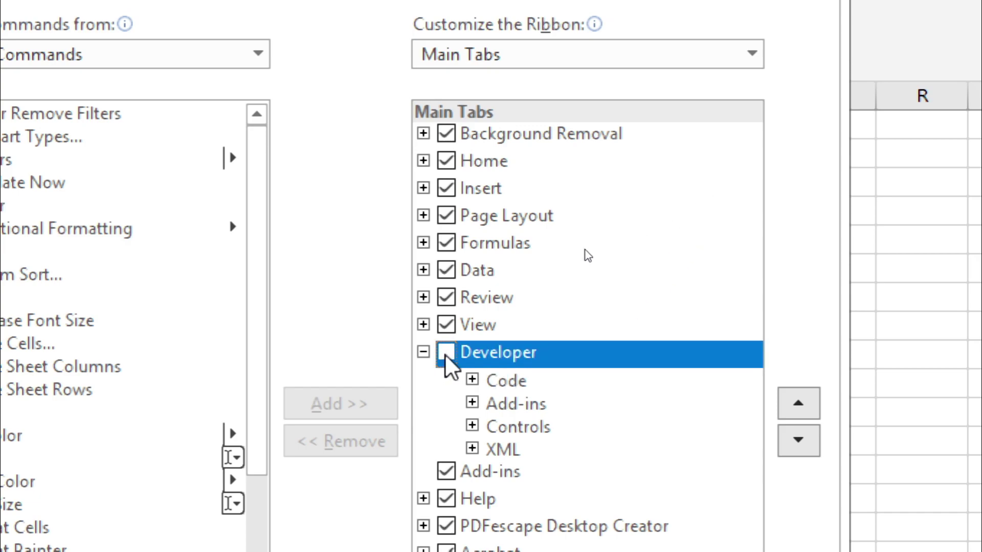
left_click(446, 353)
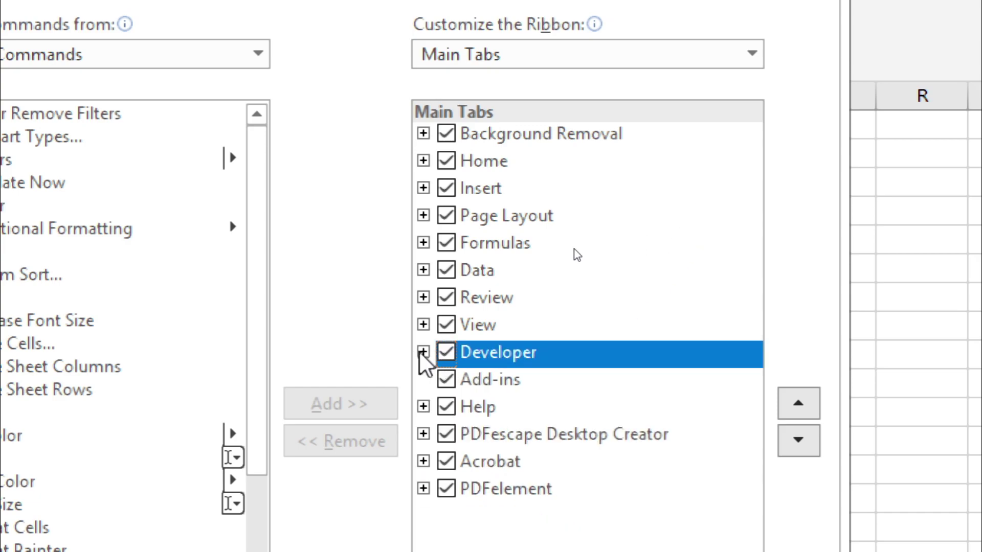
Examine the groups contained in the Developer entry, including Code and Add-ins, and collapse the entry
left_click(423, 352)
left_click(472, 380)
left_click(472, 380)
left_click(473, 402)
left_click(473, 402)
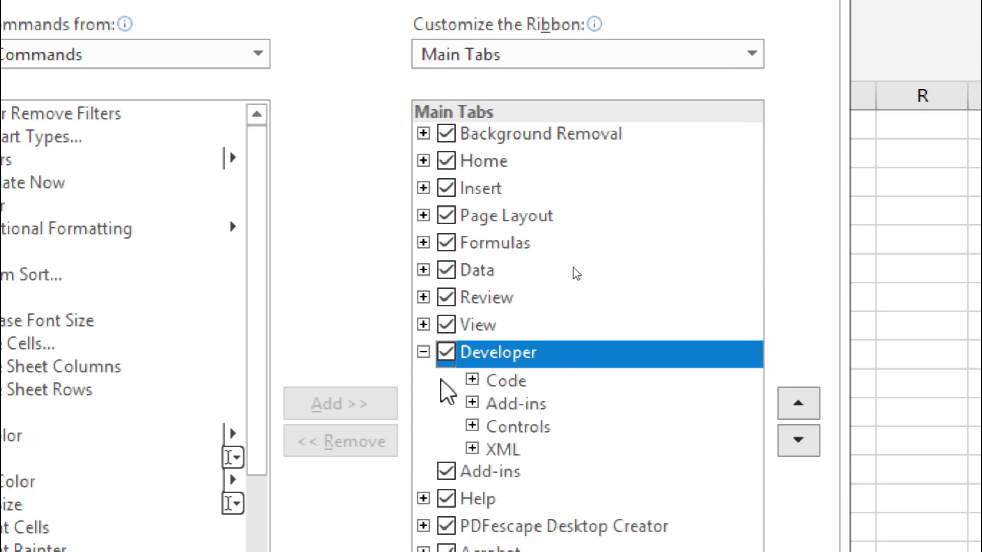
left_click(421, 353)
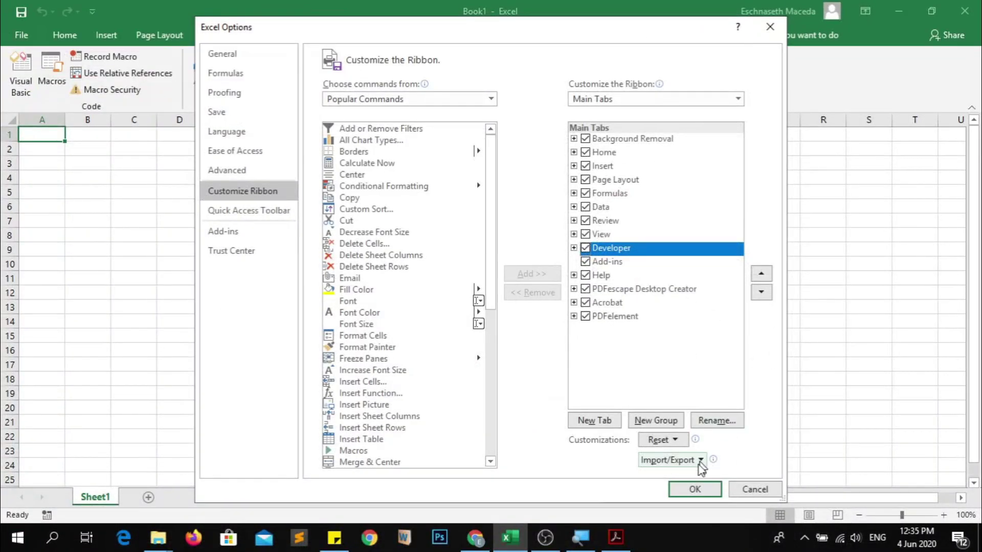
Accept the ribbon options with Developer enabled and return to the Home command set
left_click(696, 489)
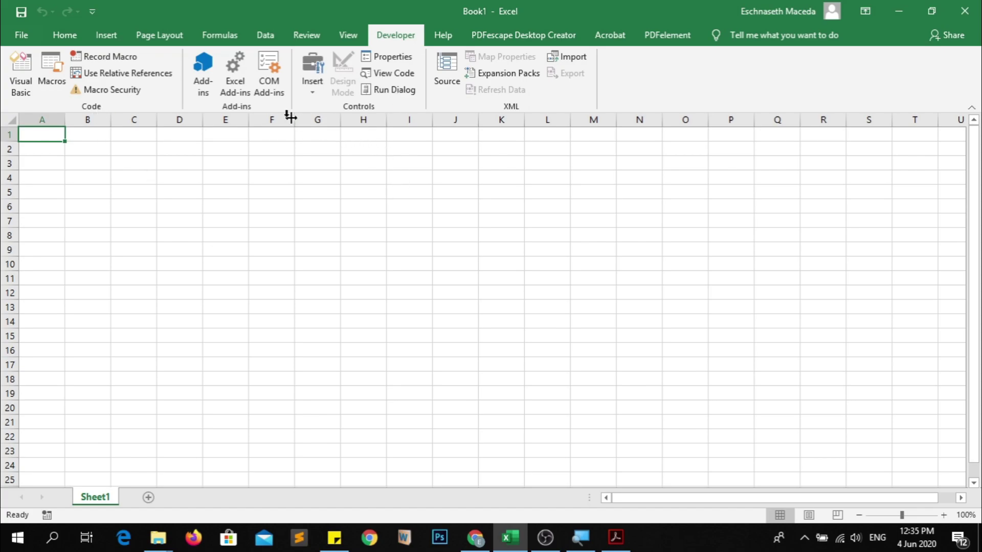
left_click(71, 41)
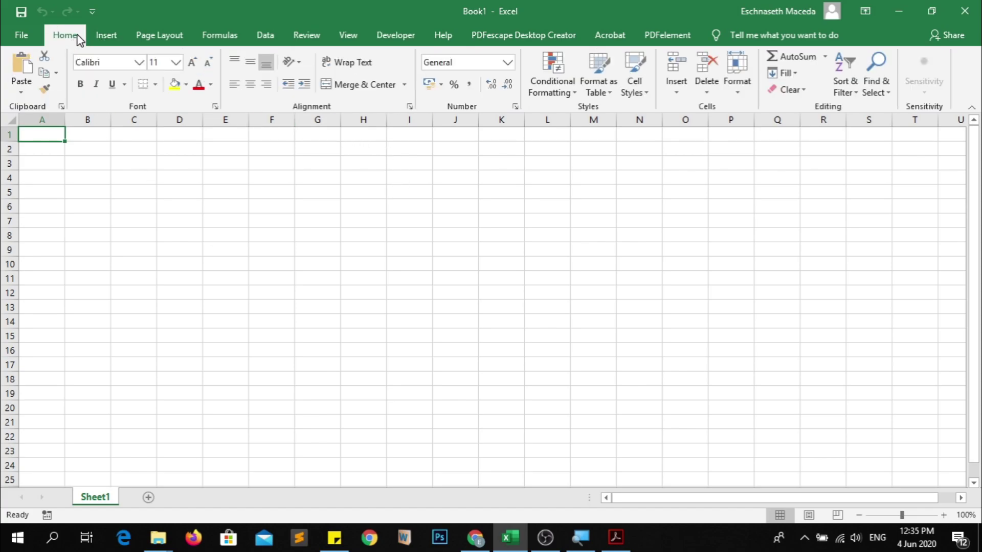